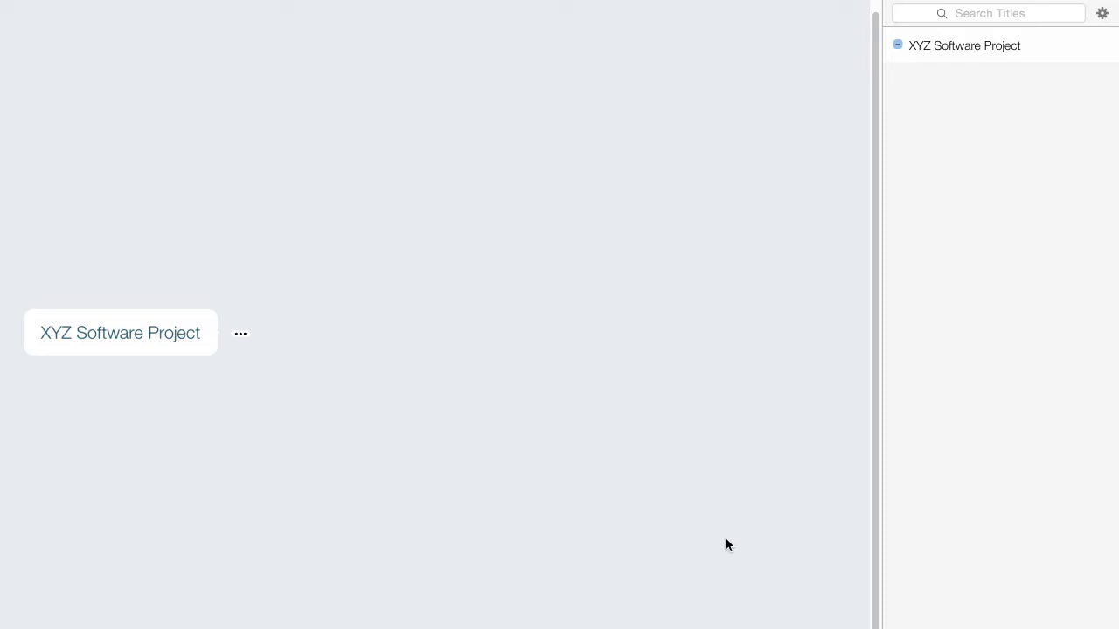
- Expand the XYZ Software Project root topic and its Initiating, Planning and Project Management branches
left_click(898, 47)
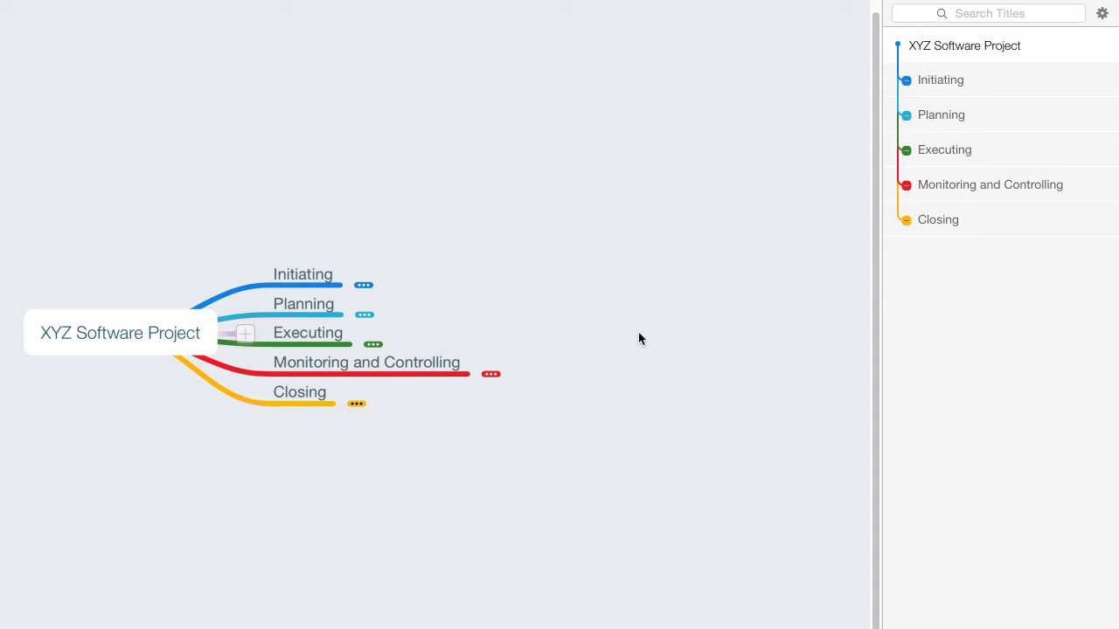
left_click(904, 80)
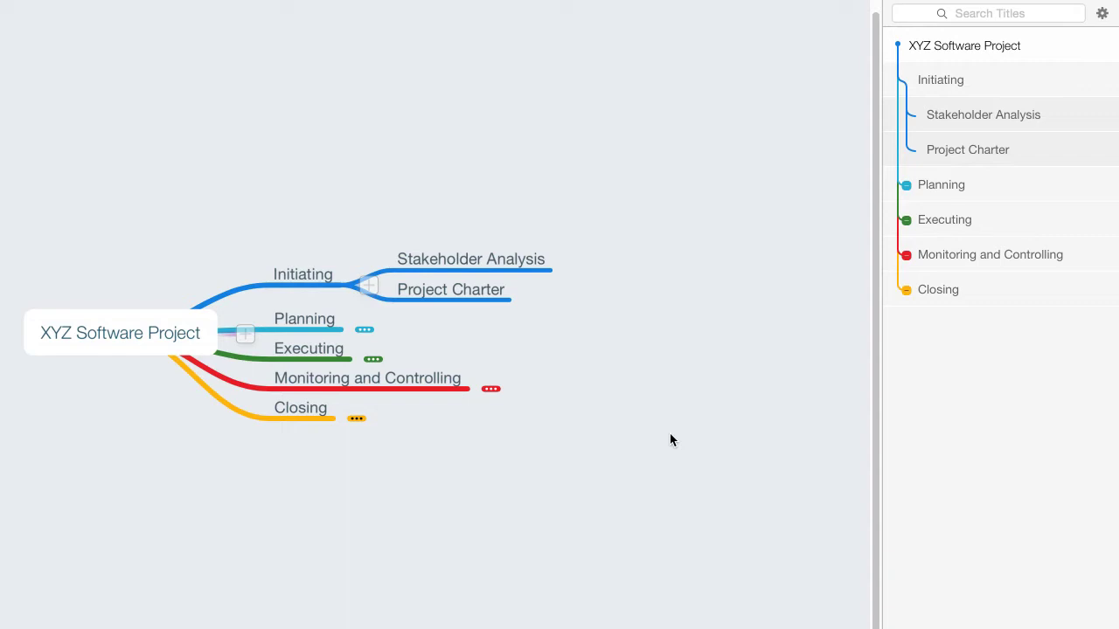
left_click(906, 186)
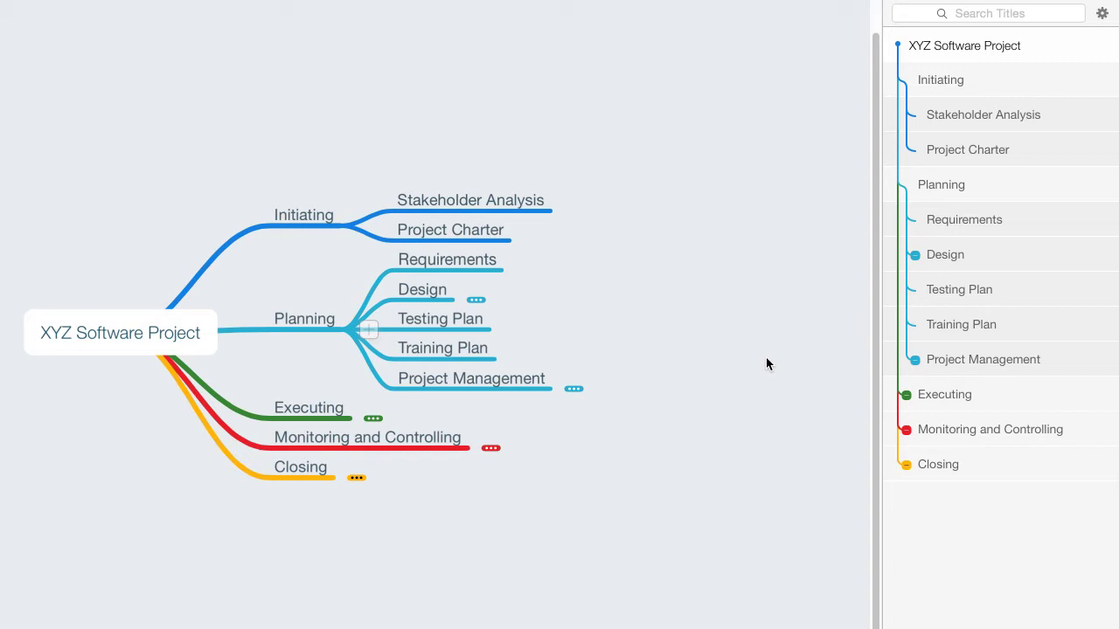
left_click(915, 360)
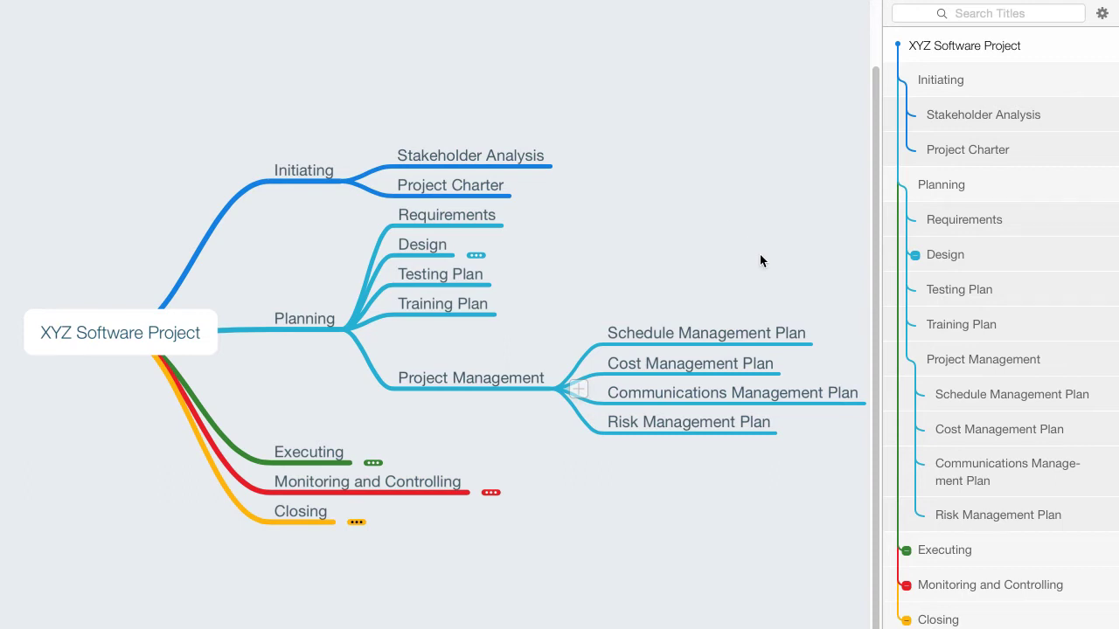
- Expand the Executing, Monitoring and Controlling, and Closing branches of the mind map
left_click(906, 550)
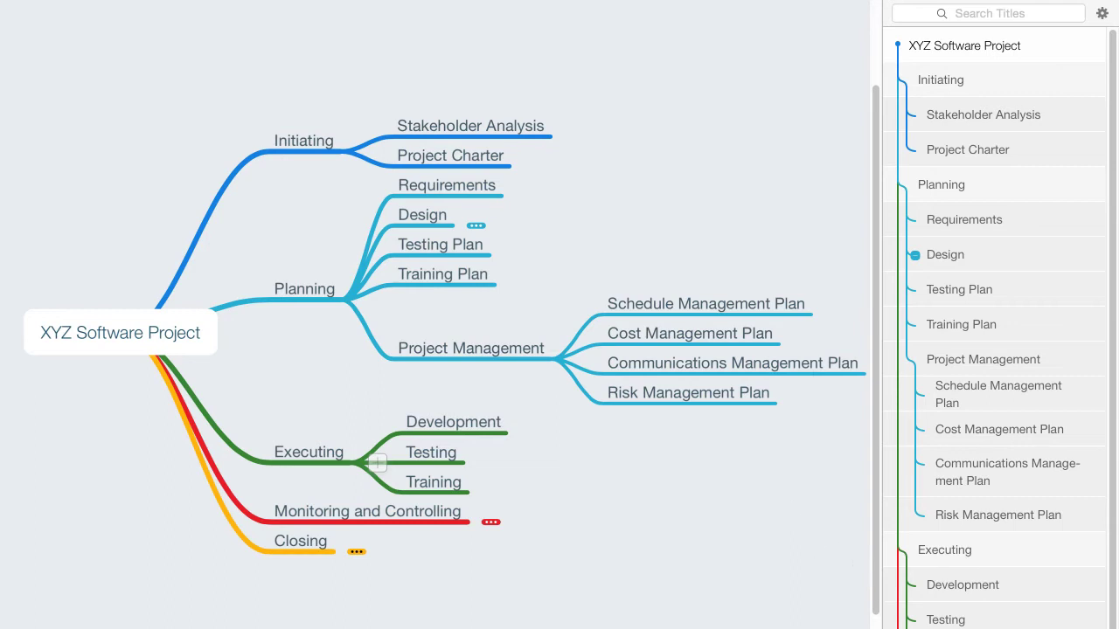
left_click(490, 522)
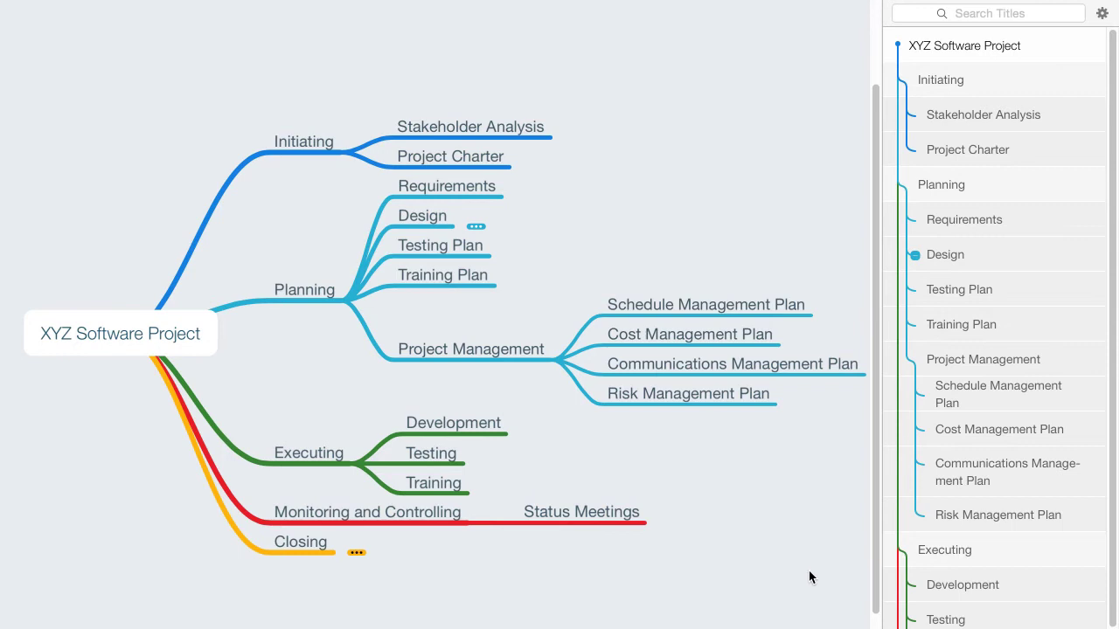
scroll(942, 599, "down", 3)
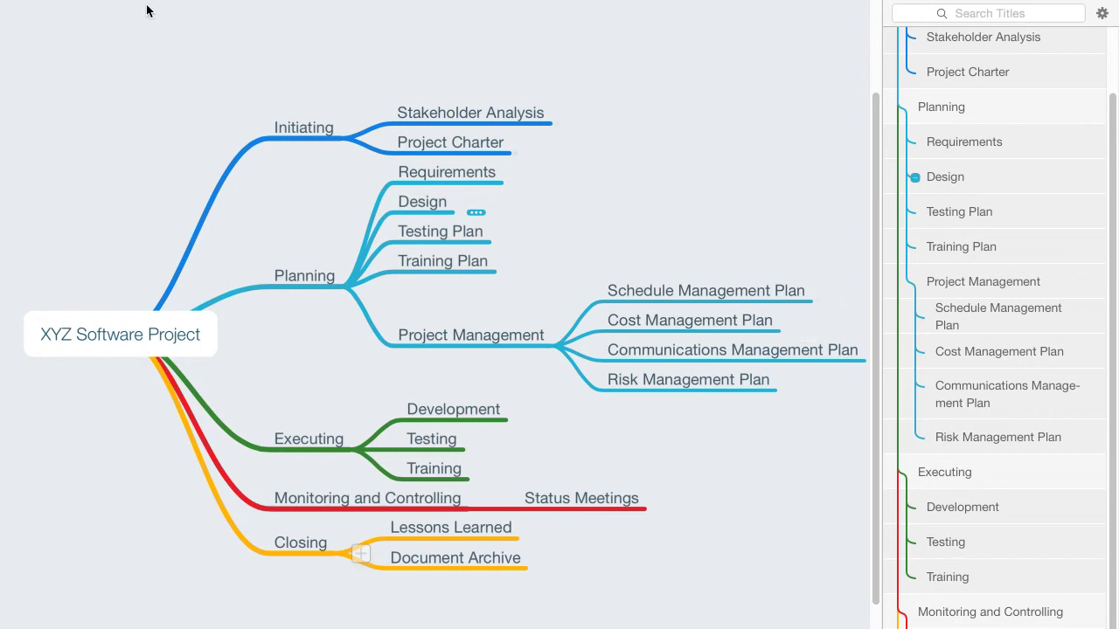
mouse_move(127, 4)
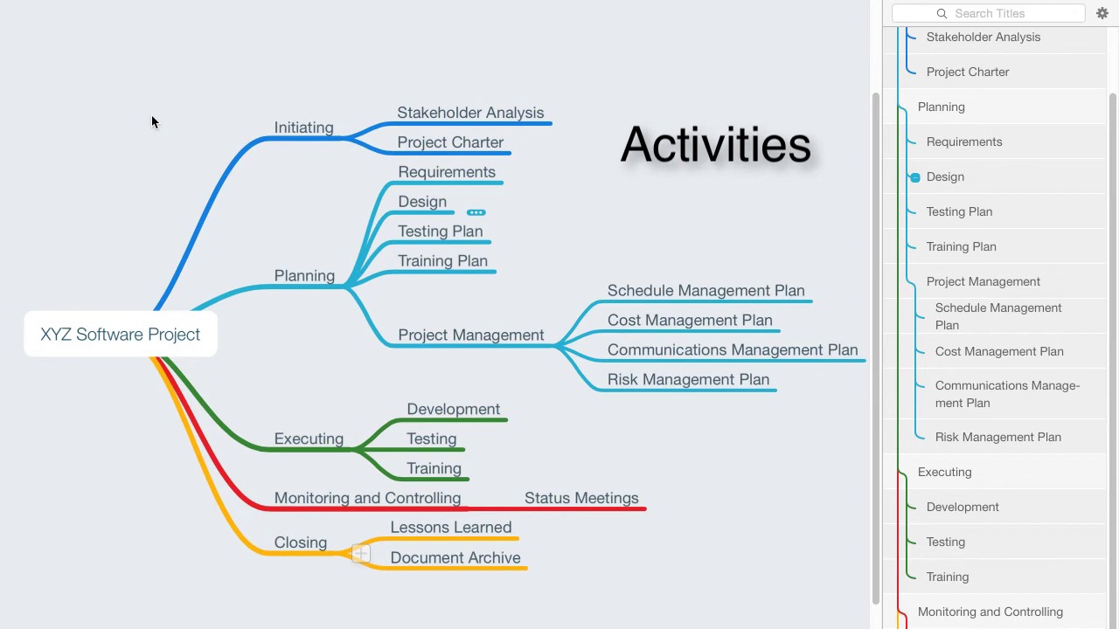
- Add a subtopic named "Write Project Charter" under Project Charter in the Initiating branch
left_click(410, 142)
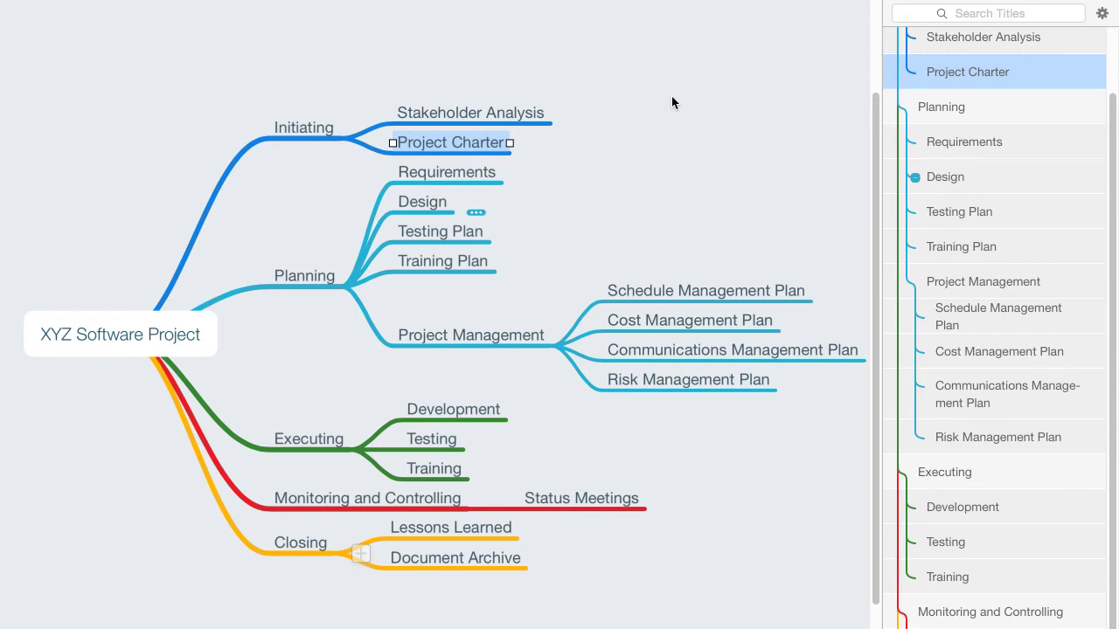
key("Tab")
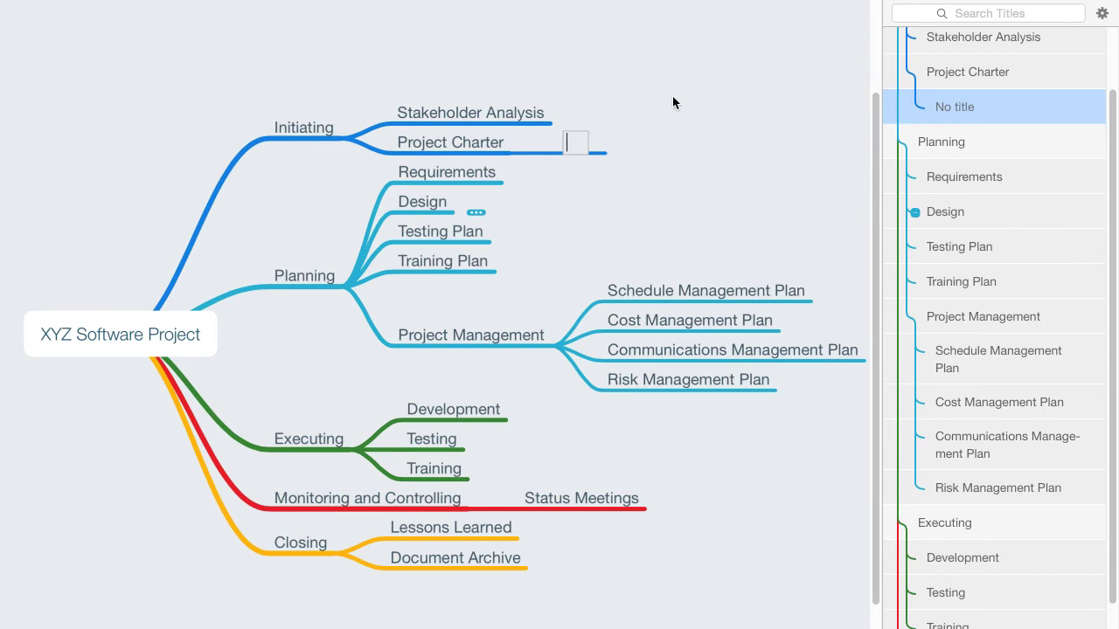
type("Write Proje")
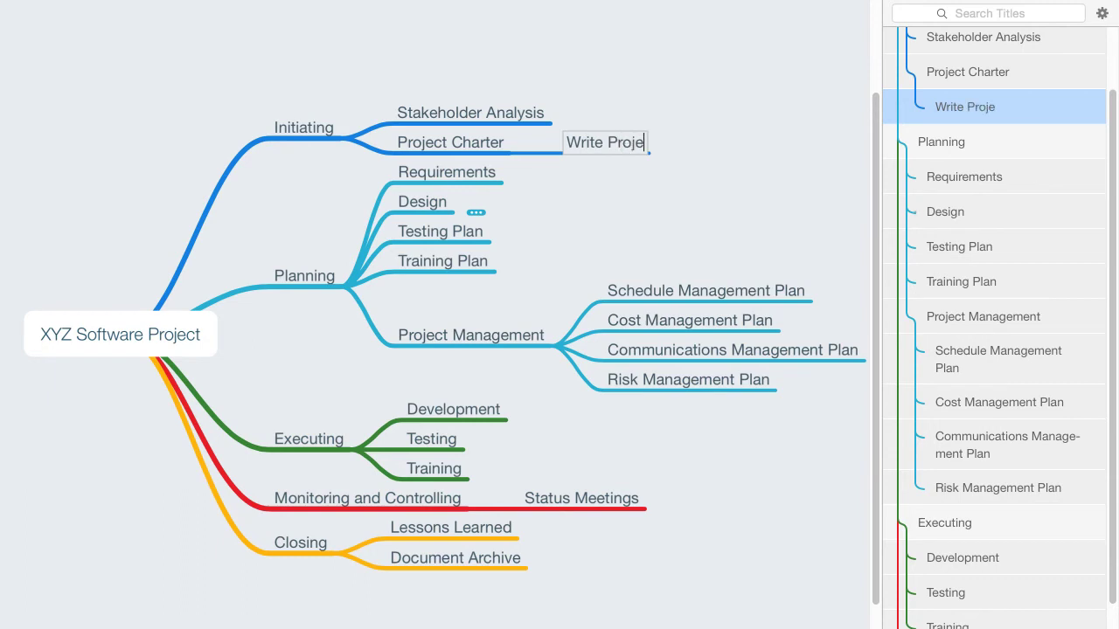
type("ct Charter")
key("Return")
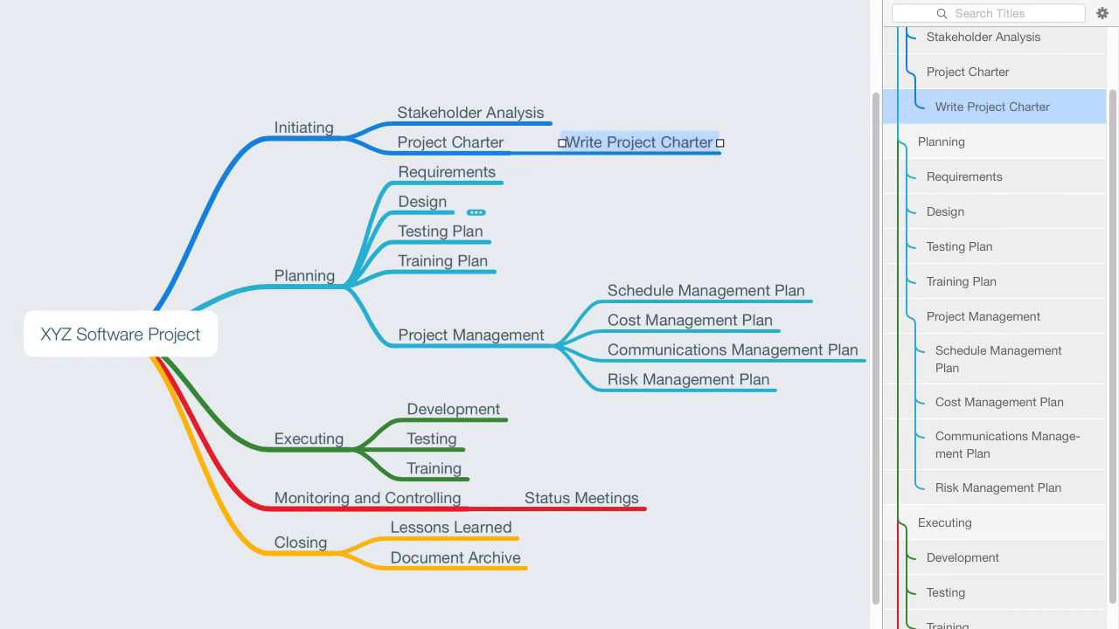
- Add the sibling subtopics "Refine/Edit Project Charter" and "Approve Project Charter" below Write Project Charter
key("Return")
type("Refine/E")
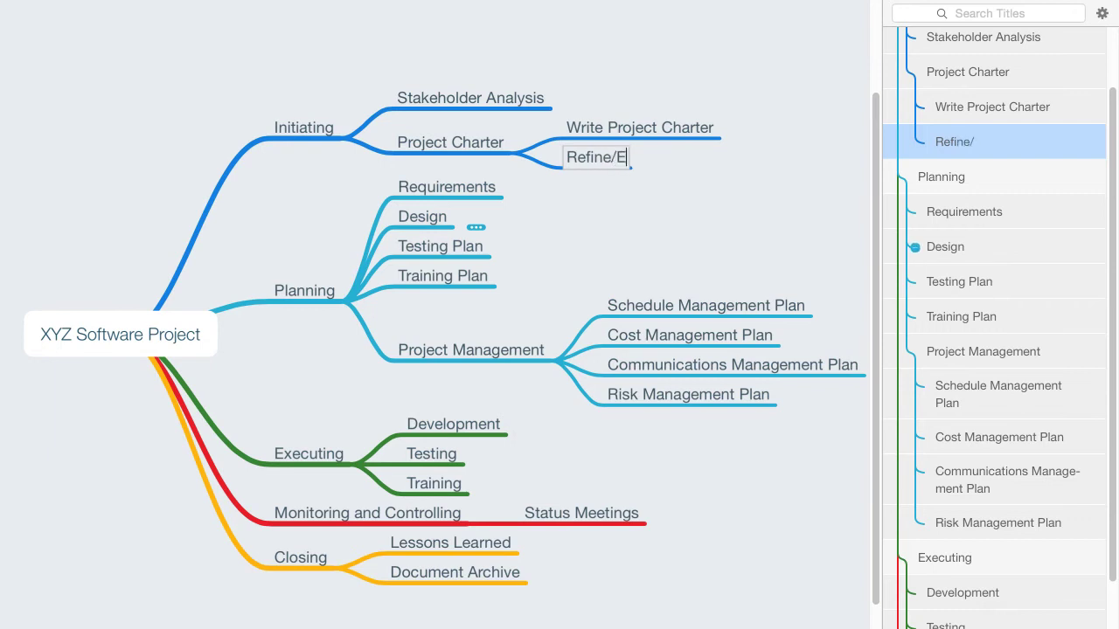
type("dit Project Charter")
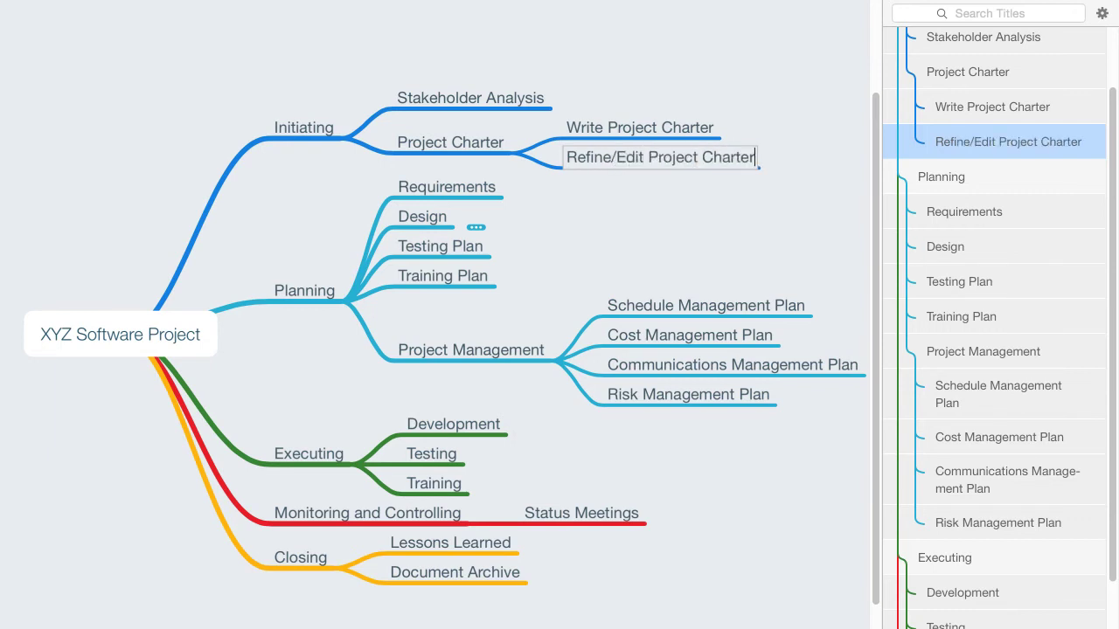
key("Return")
key("Return")
type("Appro")
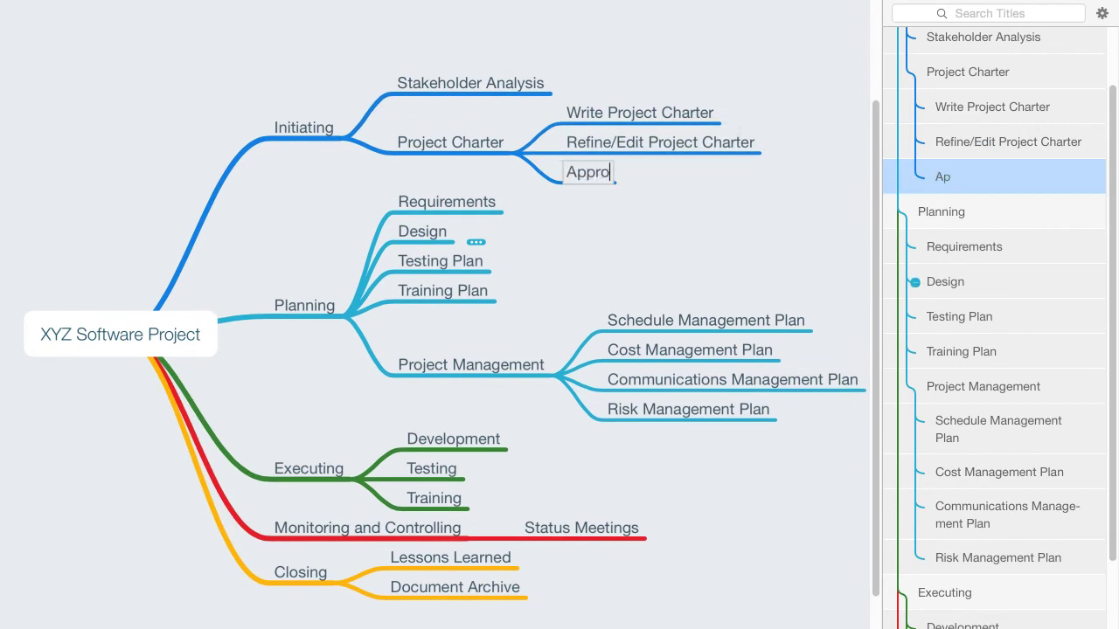
type("ve Project Charter")
key("Return")
- Add a further sibling subtopic named "Publish Project Charter" below Approve Project Charter
key("Return")
type("Submit")
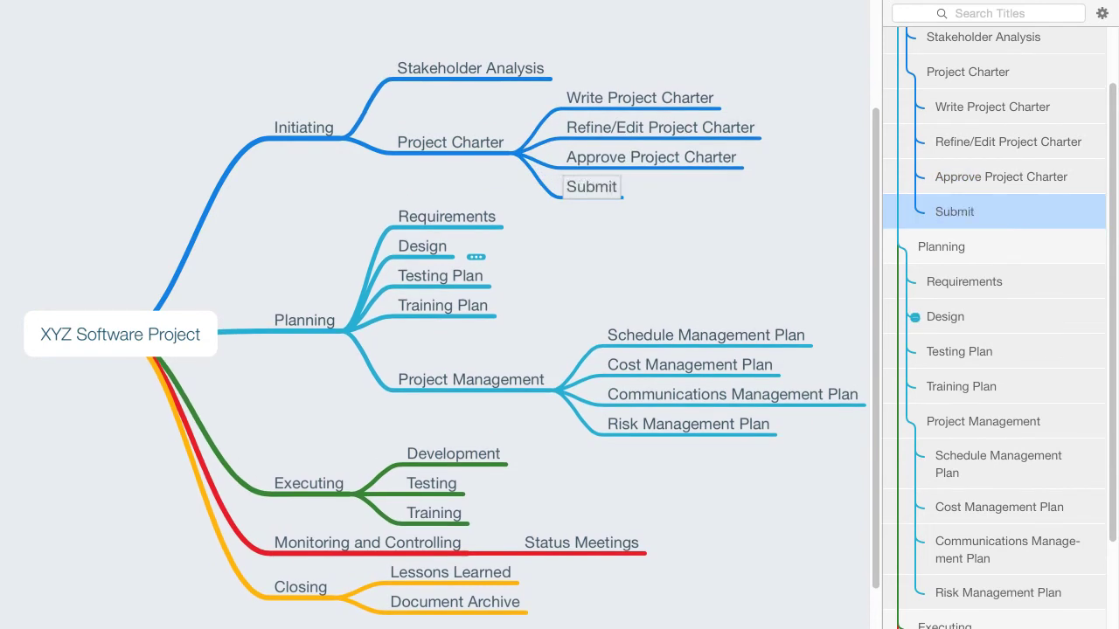
key("BackSpace")
key("BackSpace")
key("BackSpace")
key("BackSpace")
key("BackSpace")
key("BackSpace")
type("Publish ")
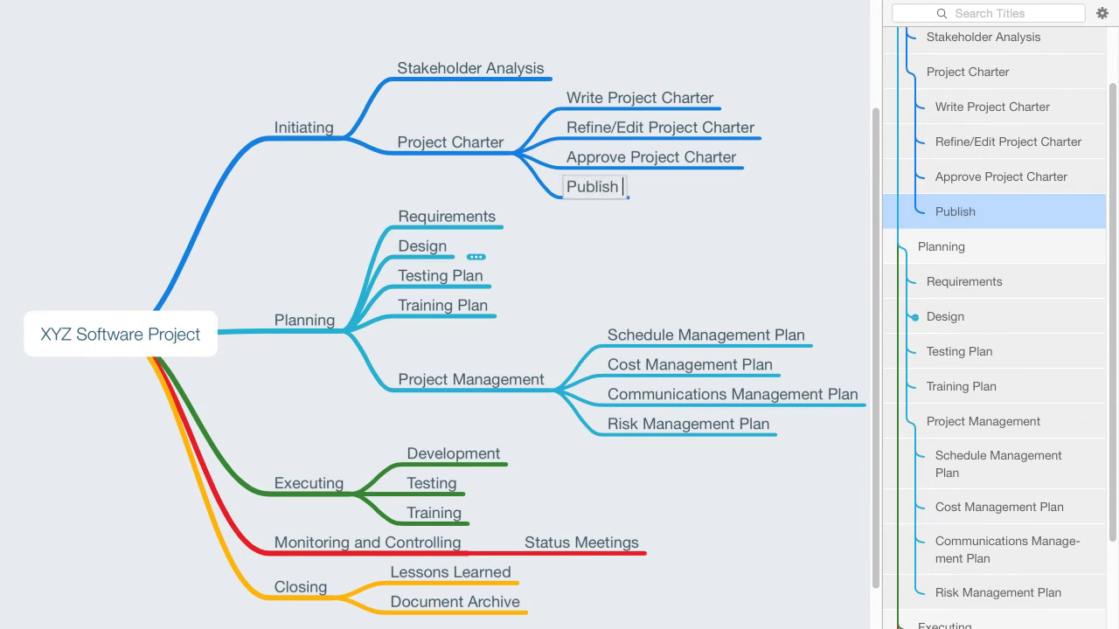
type("Project Charter")
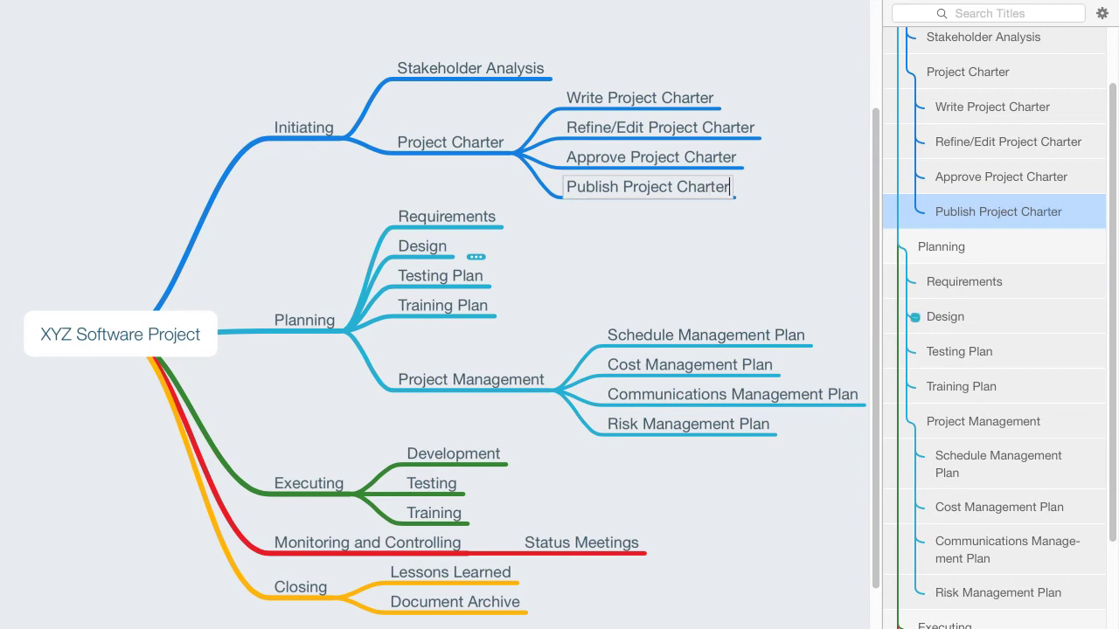
key("Return")
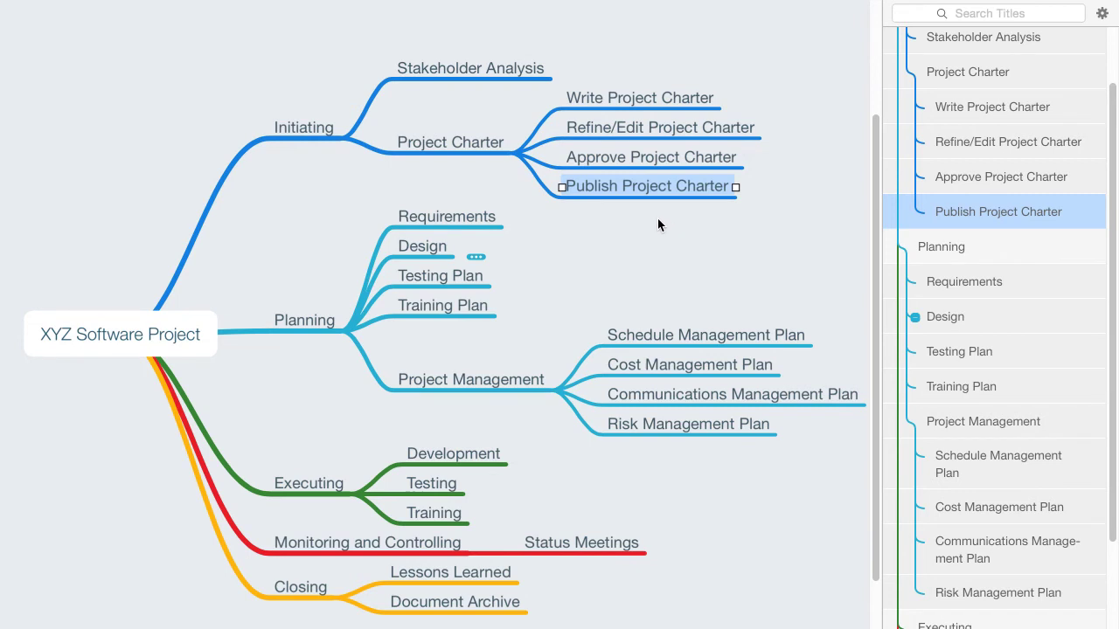
- Delete all four subtopics under Project Charter, from Write Project Charter through Publish Project Charter
left_click(452, 144)
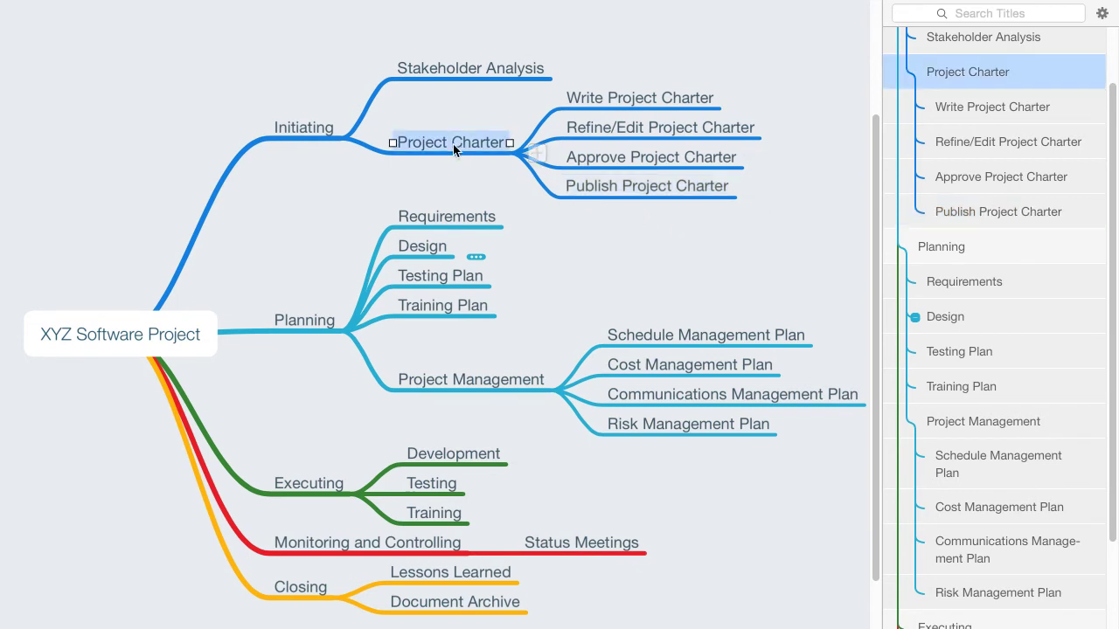
left_click(635, 102)
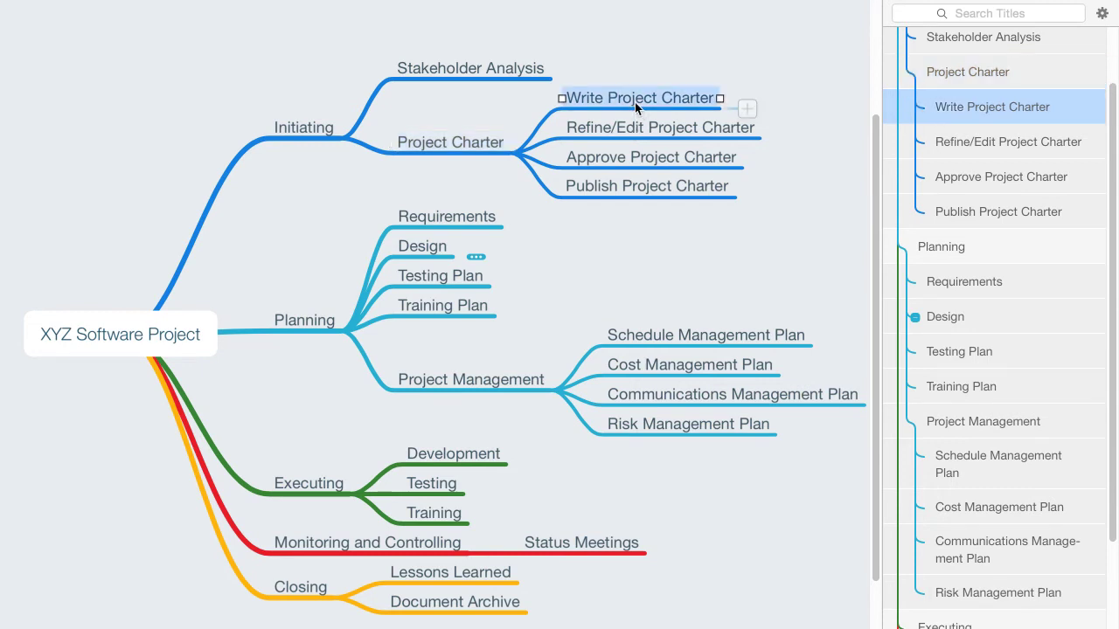
key("Delete")
key("Delete")
key("Delete")
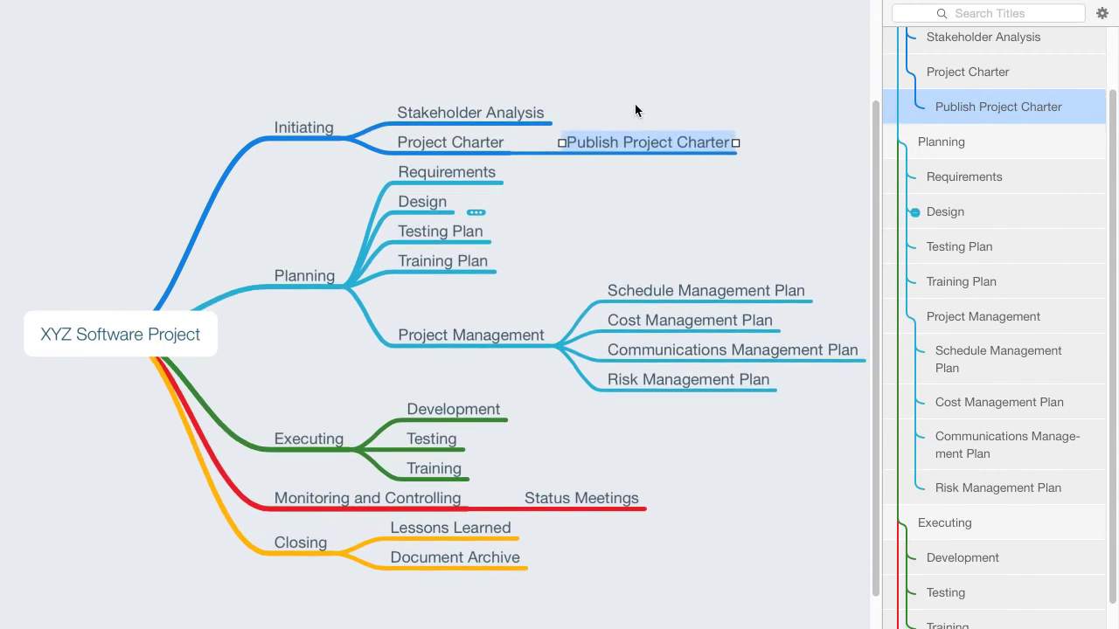
key("Delete")
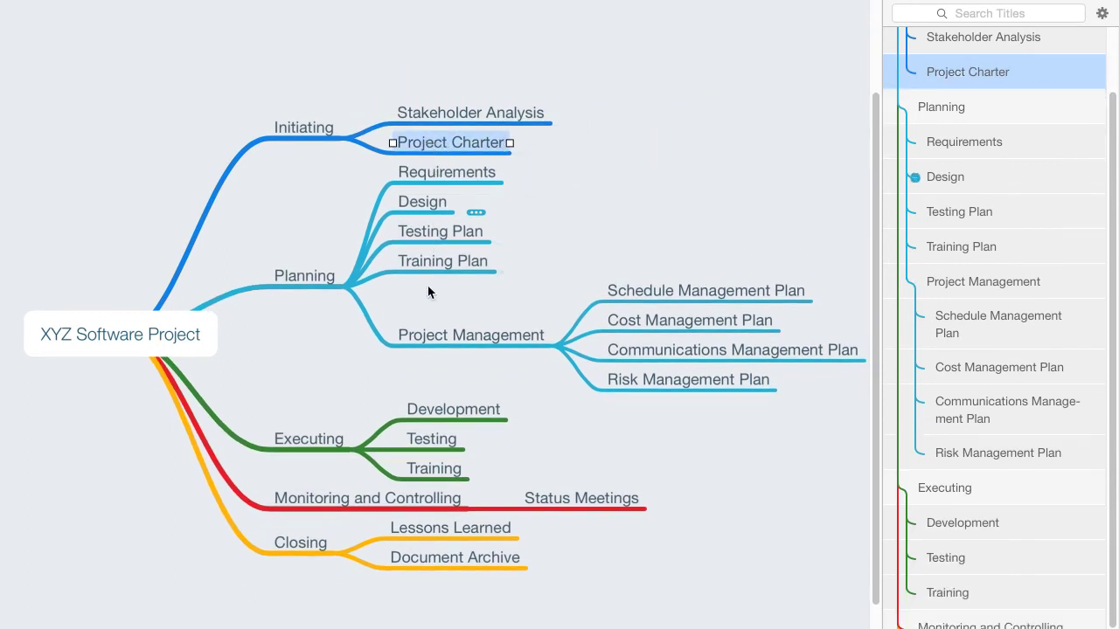
- Rename the Project Charter topic under Initiating to "Create Project Charter"
double_click(399, 144)
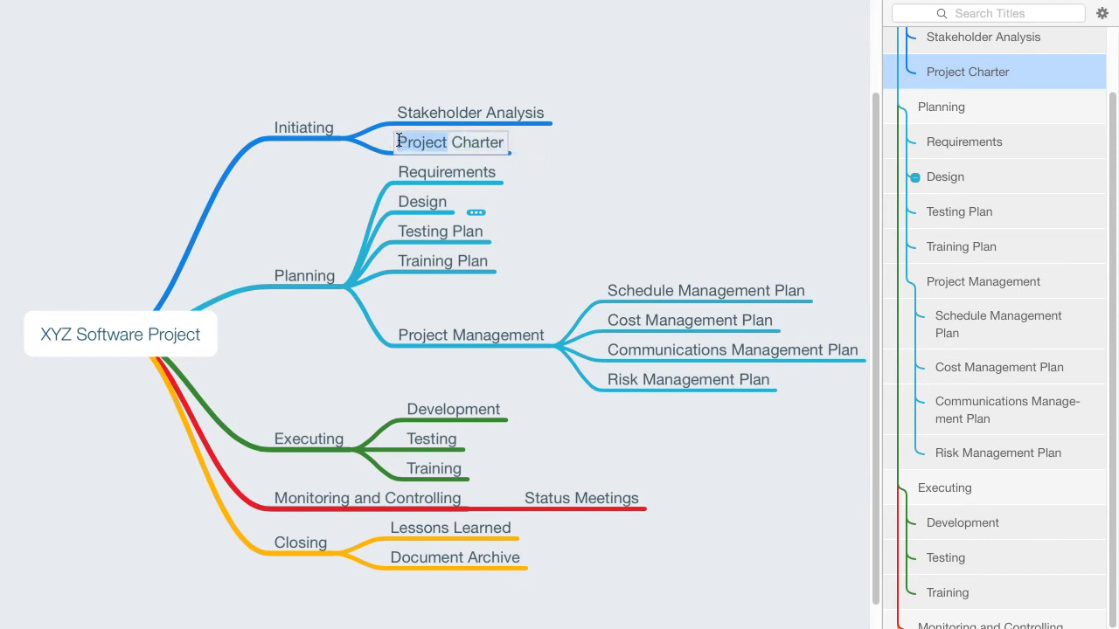
type("Create Project")
left_click(636, 169)
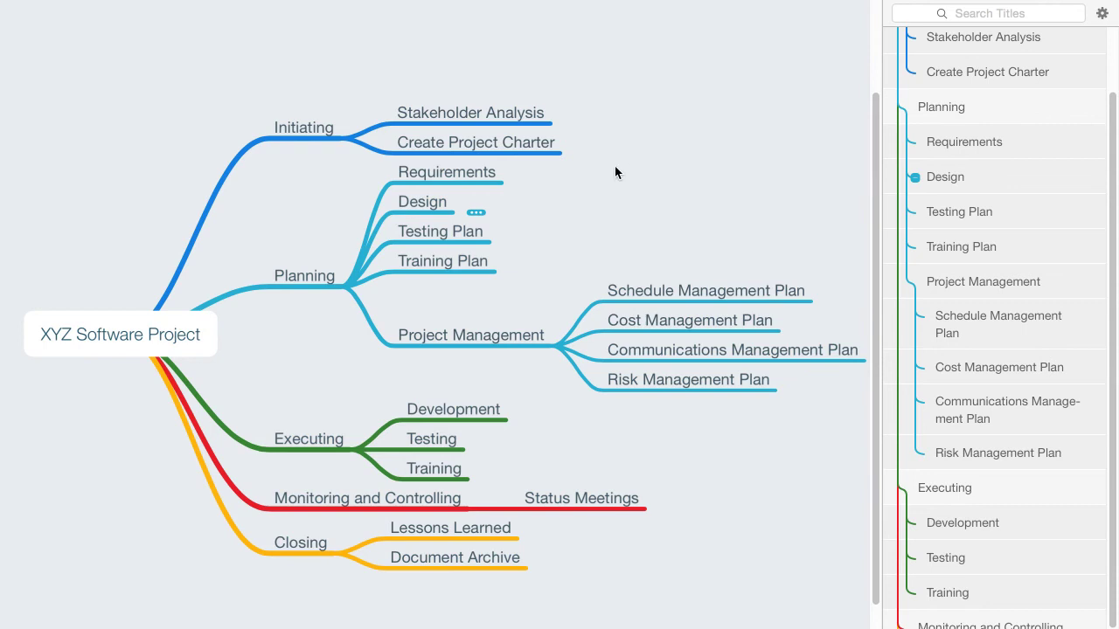
- Rename the Requirements topic under Planning to "Develop Requirements"
double_click(493, 172)
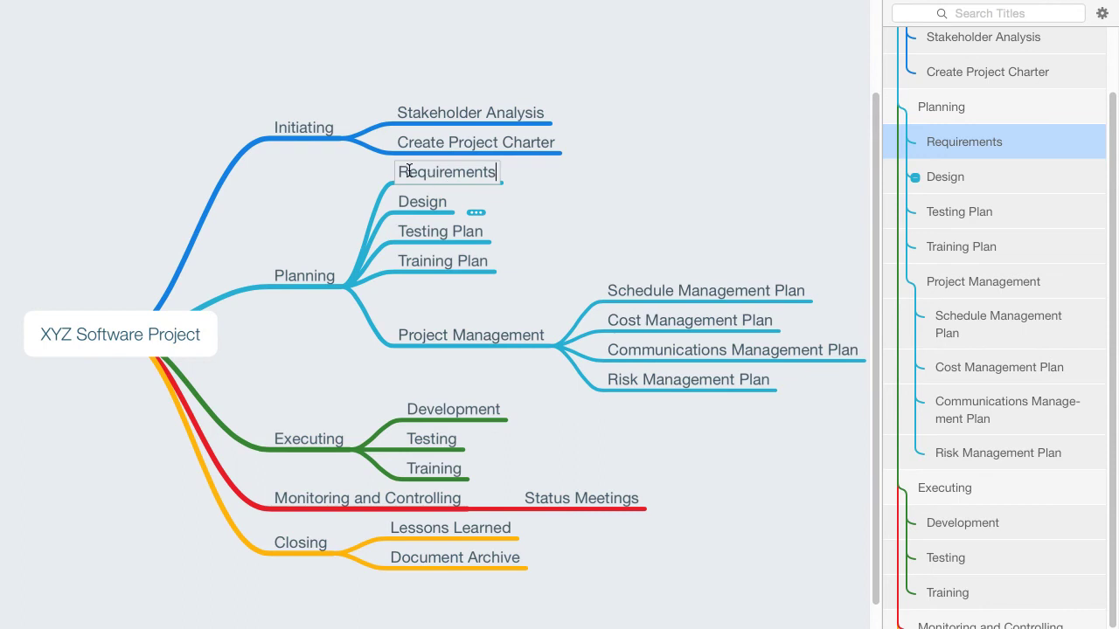
key("super+Left")
type("Develop")
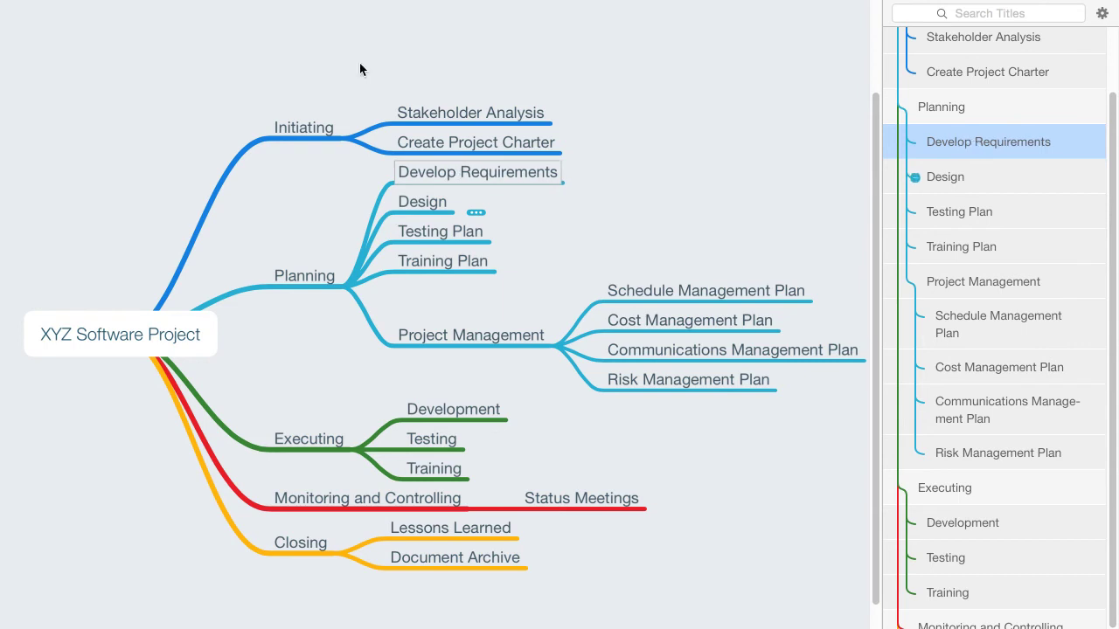
left_click(642, 127)
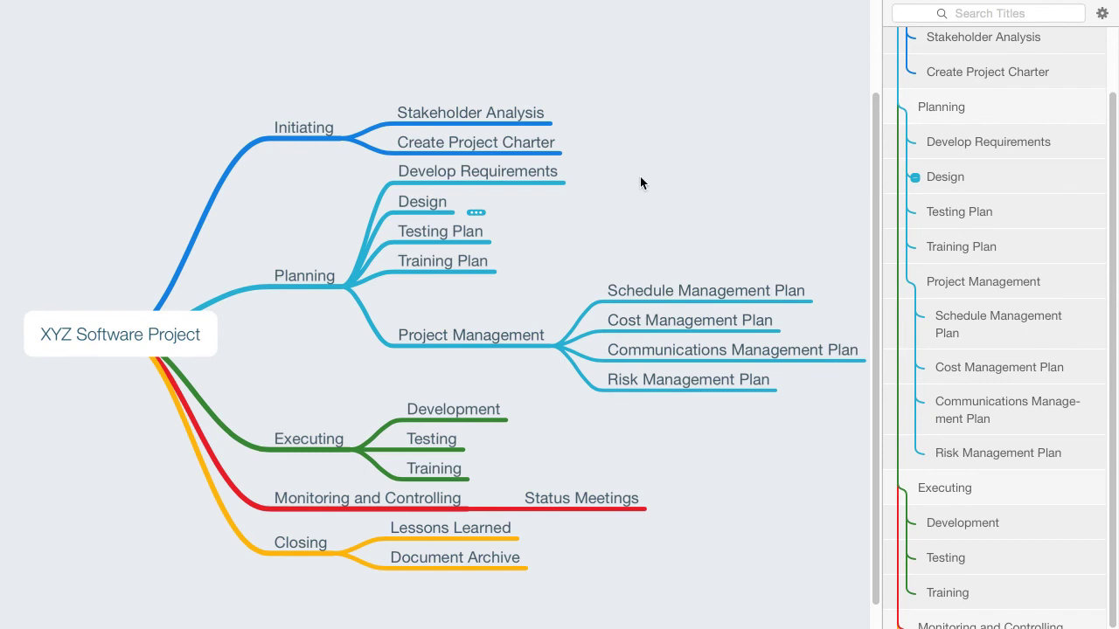
- Rename the Development topic under Executing to "Complete Development"
left_click(436, 409)
left_click(436, 410)
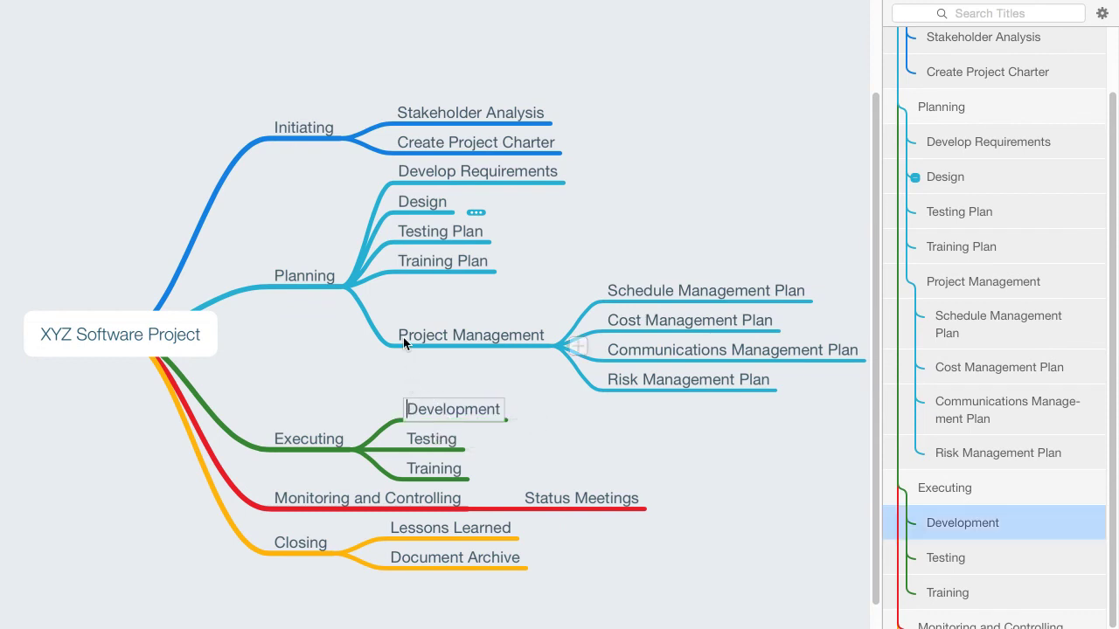
type("Compl")
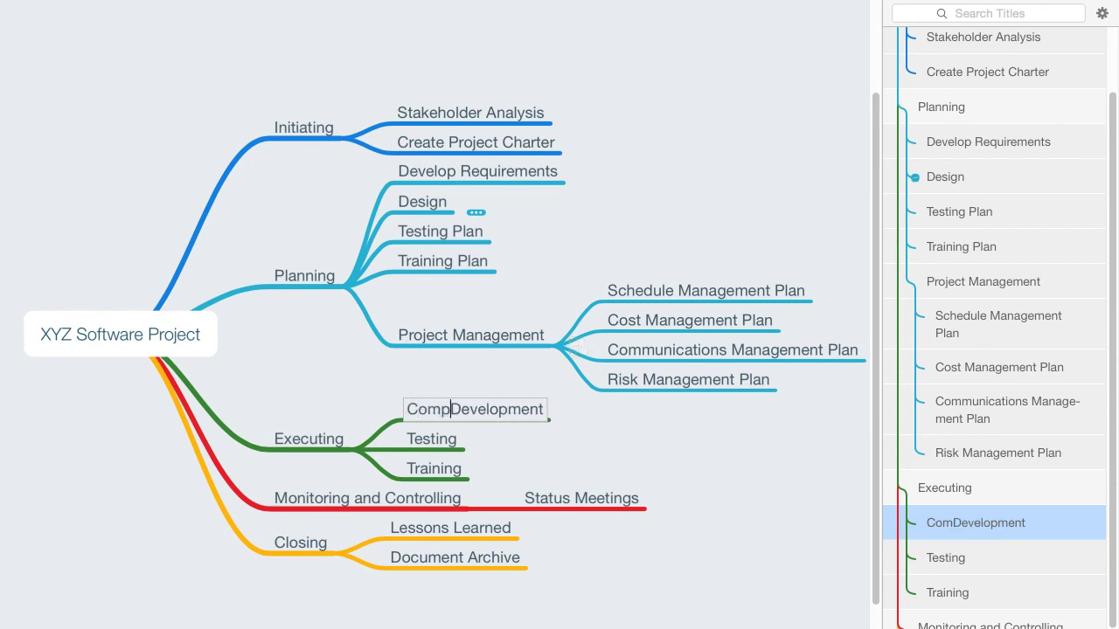
type("ete")
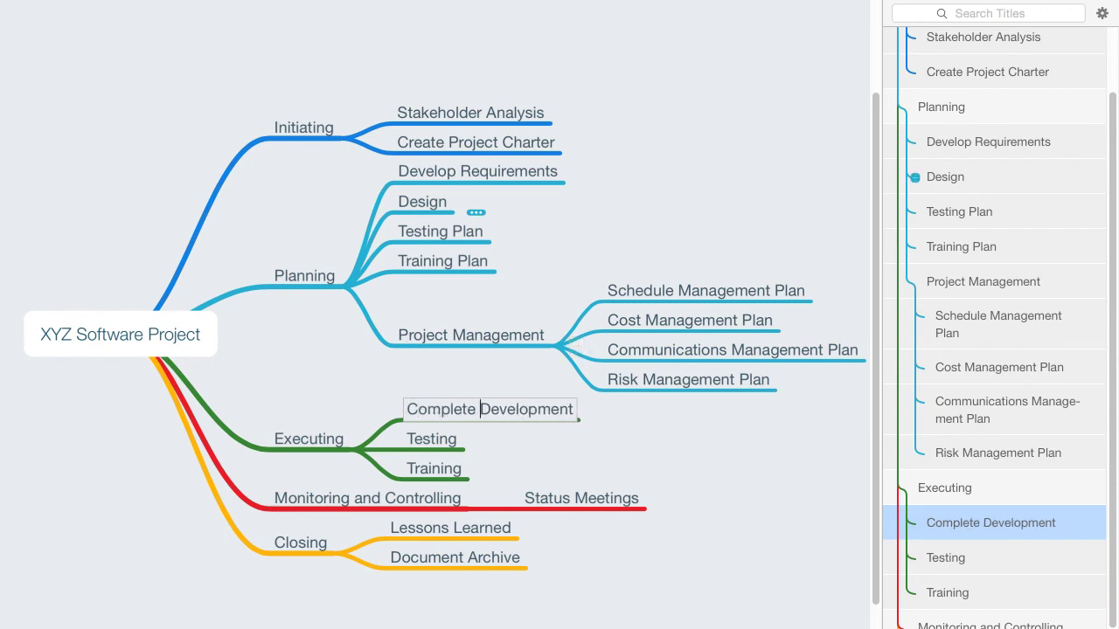
left_click(710, 151)
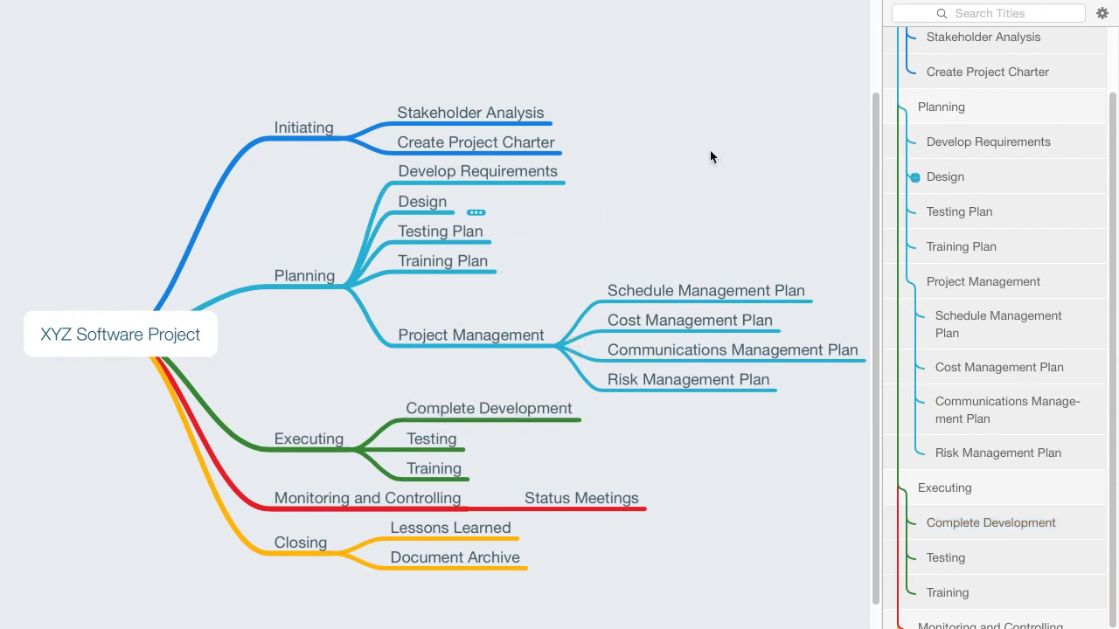